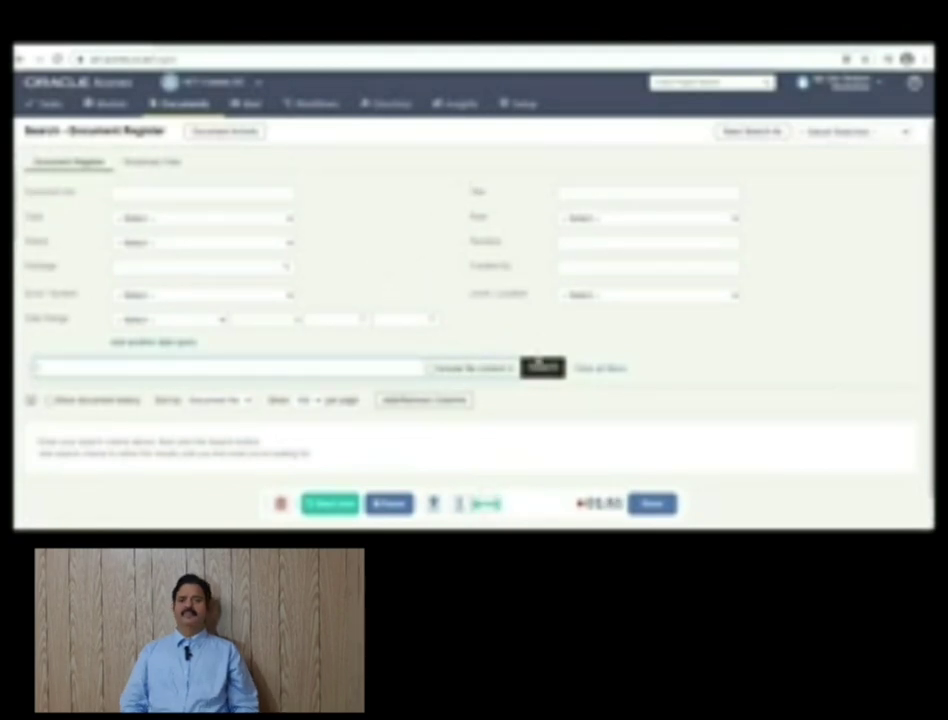
- Run an unfiltered search of the document register and browse through the listed documents
click(542, 368)
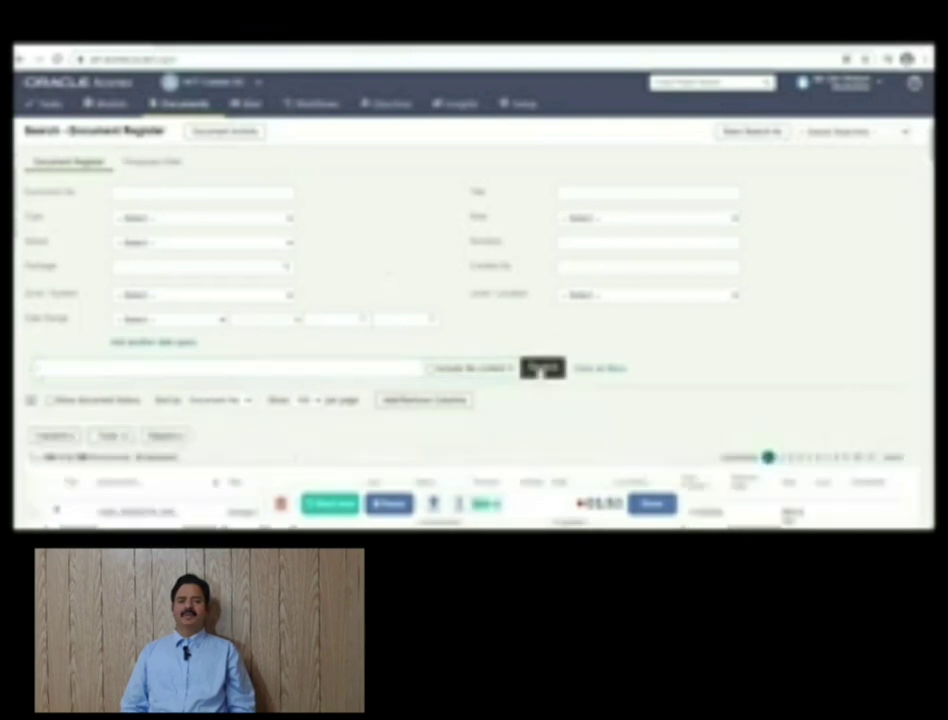
scroll(540, 372, down, 5)
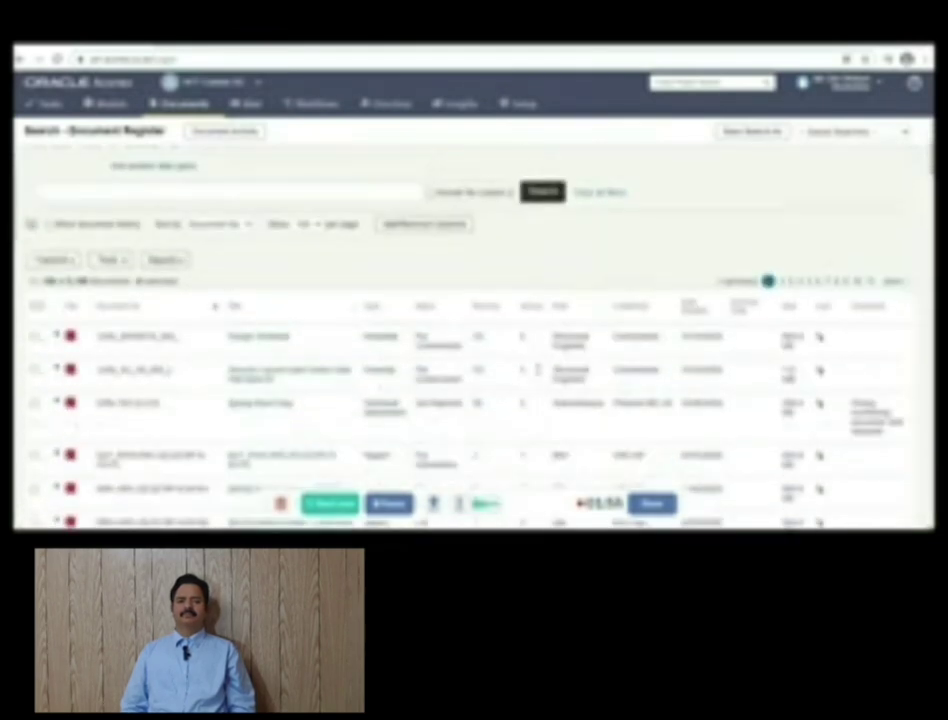
scroll(535, 378, down, 5)
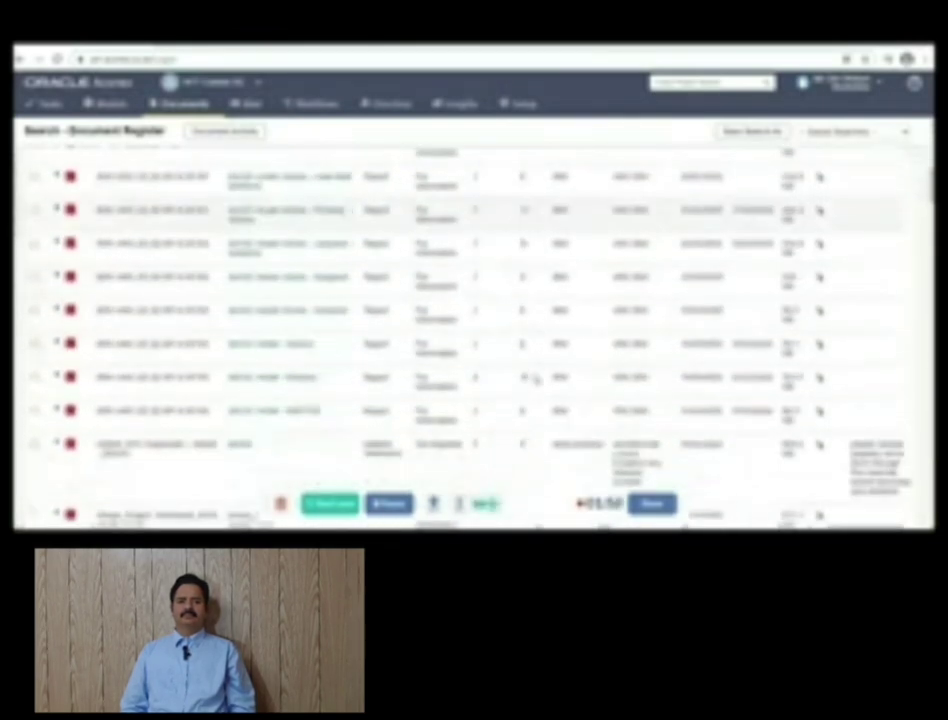
scroll(533, 378, up, 10)
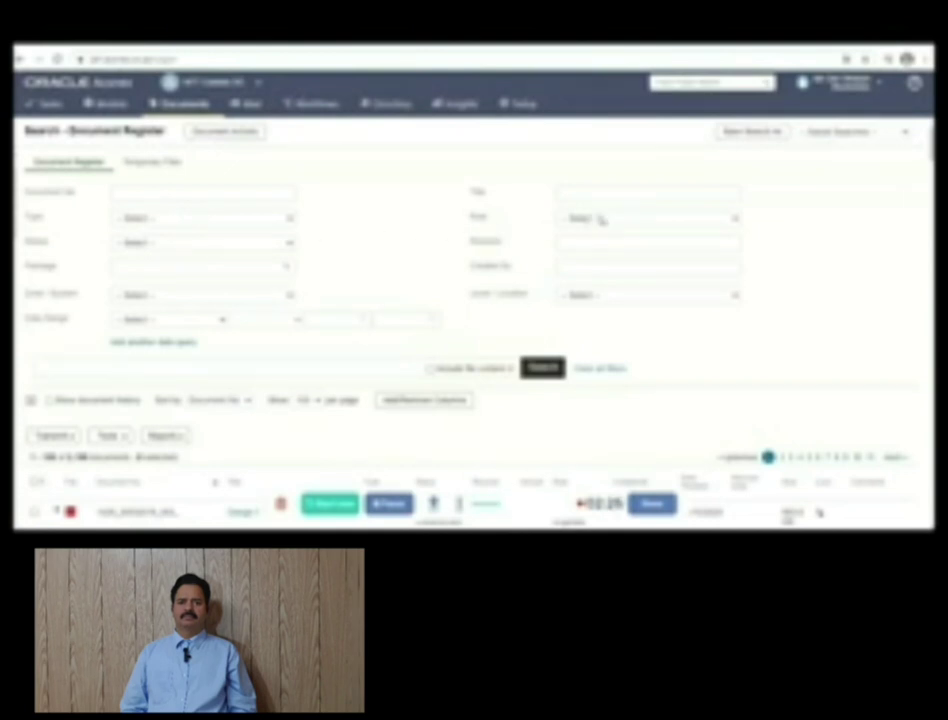
- Search the document register for documents with the role Contractor and look through the results
click(736, 220)
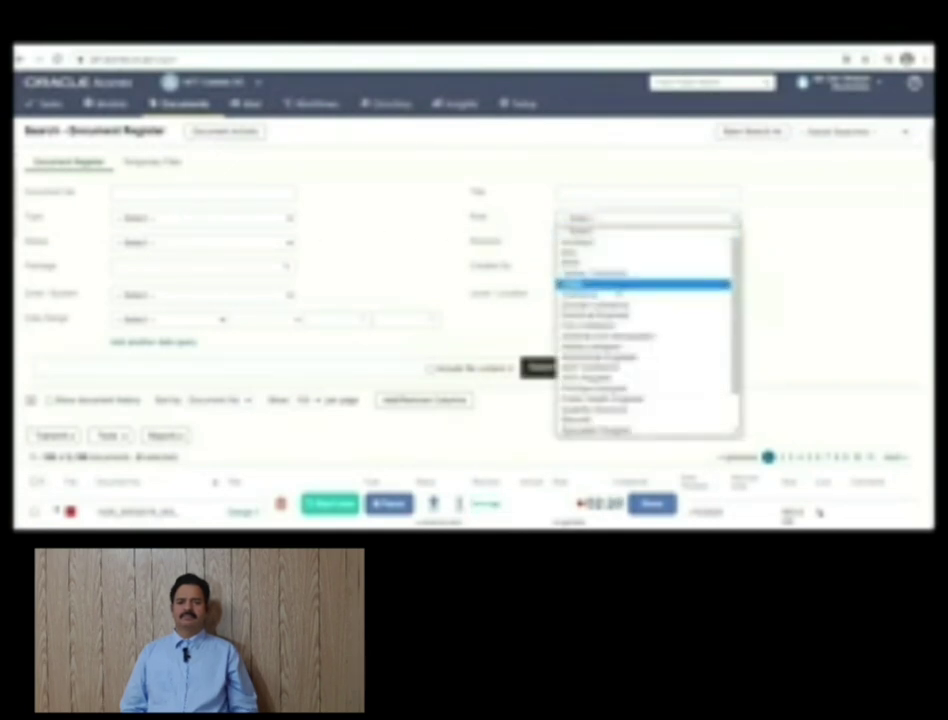
click(614, 296)
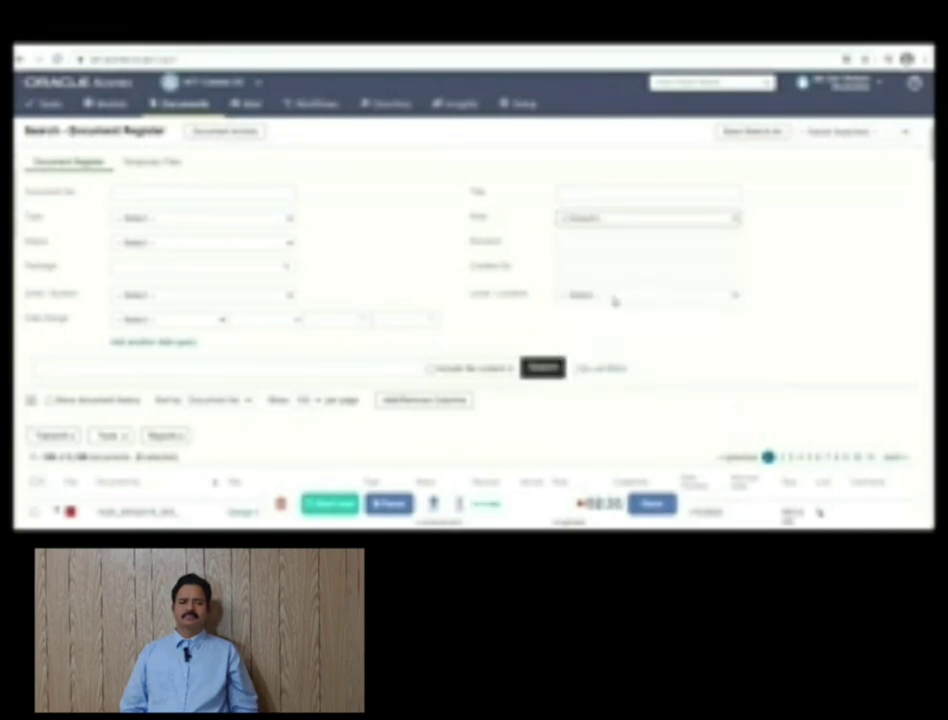
click(543, 369)
scroll(547, 378, down, 2)
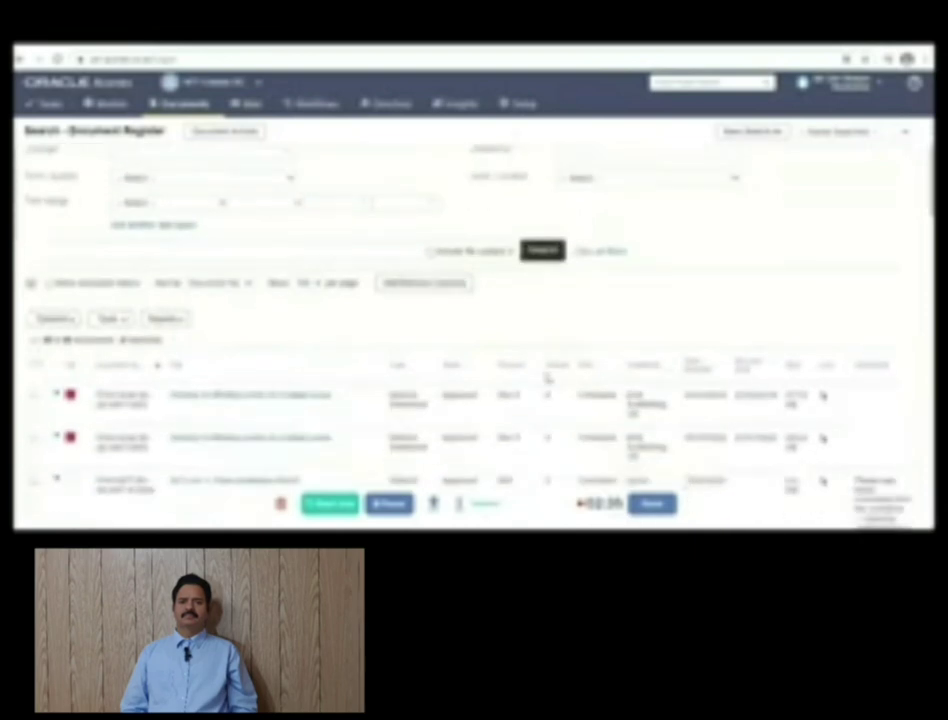
scroll(547, 378, down, 1)
scroll(547, 376, down, 1)
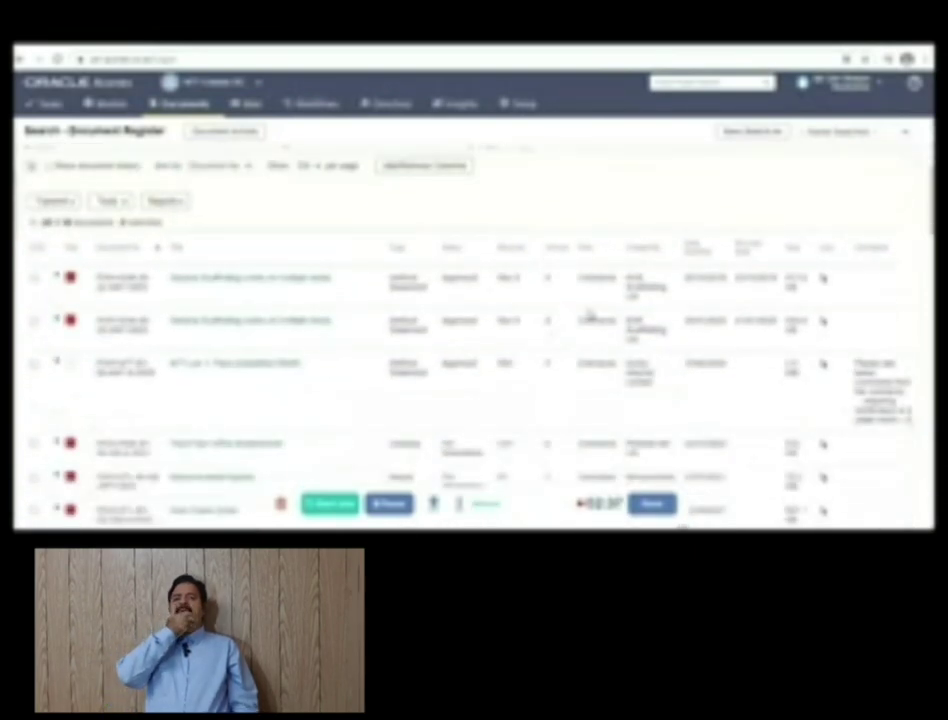
scroll(545, 373, down, 1)
scroll(545, 373, down, 5)
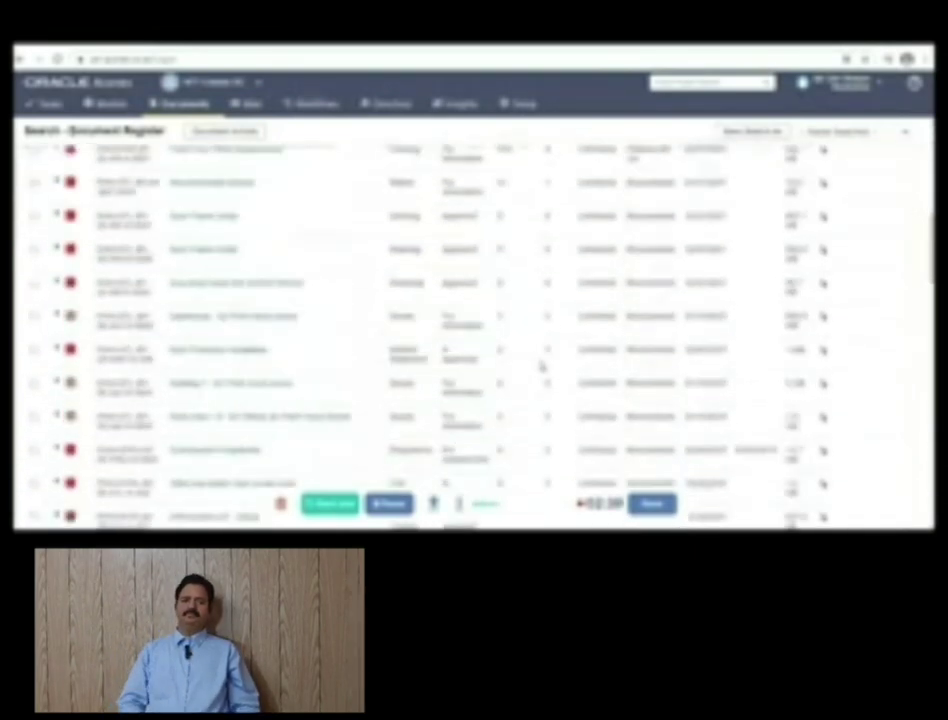
scroll(541, 360, up, 5)
scroll(541, 360, up, 3)
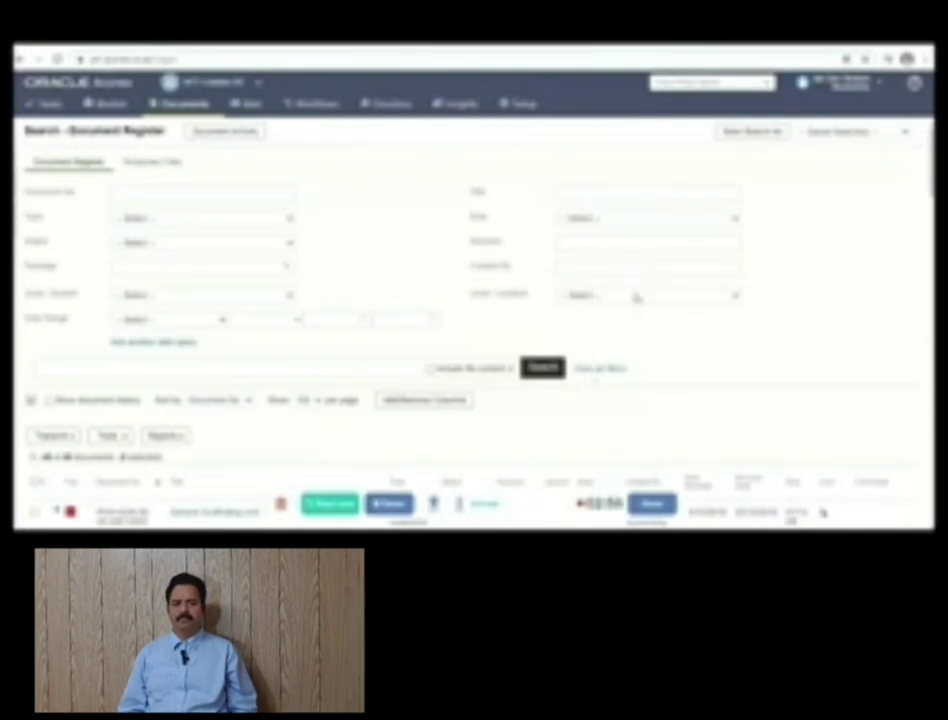
- Search the document register for documents with the role Architect and look through the results
click(735, 220)
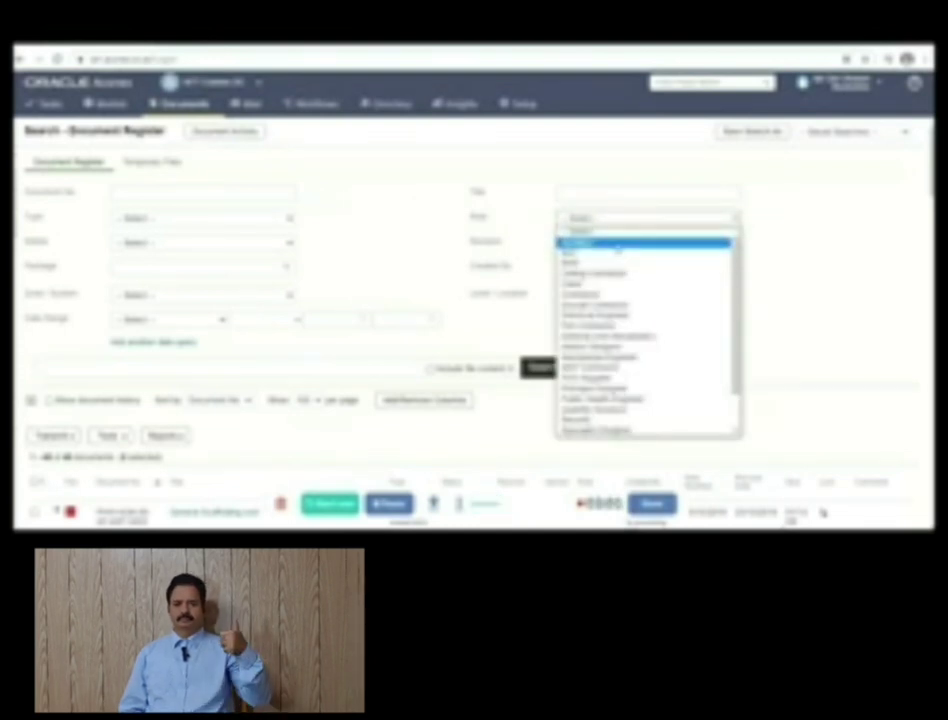
click(618, 245)
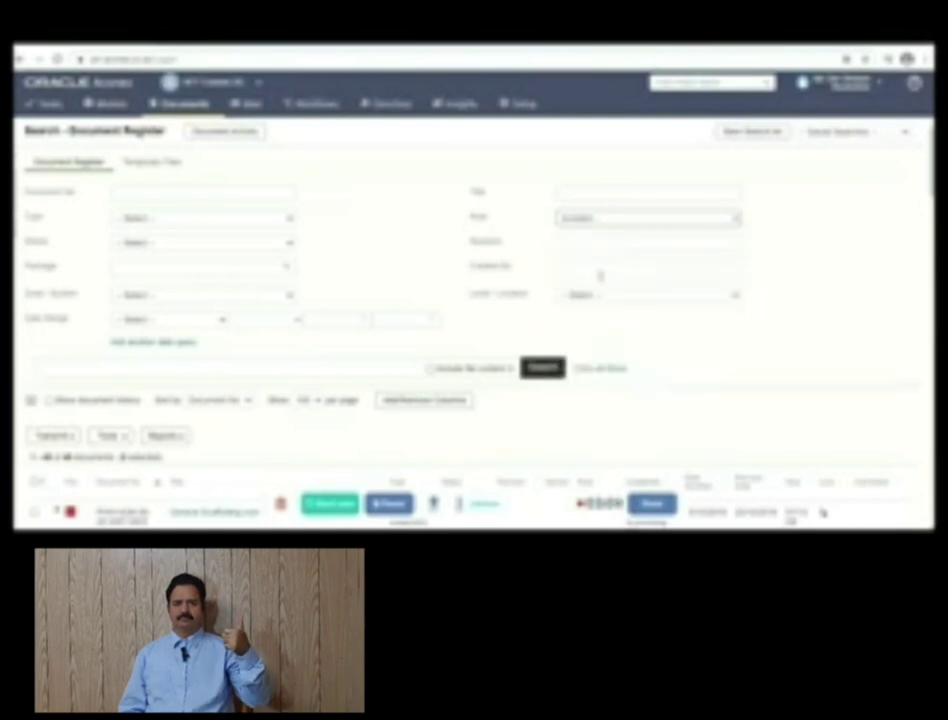
click(541, 368)
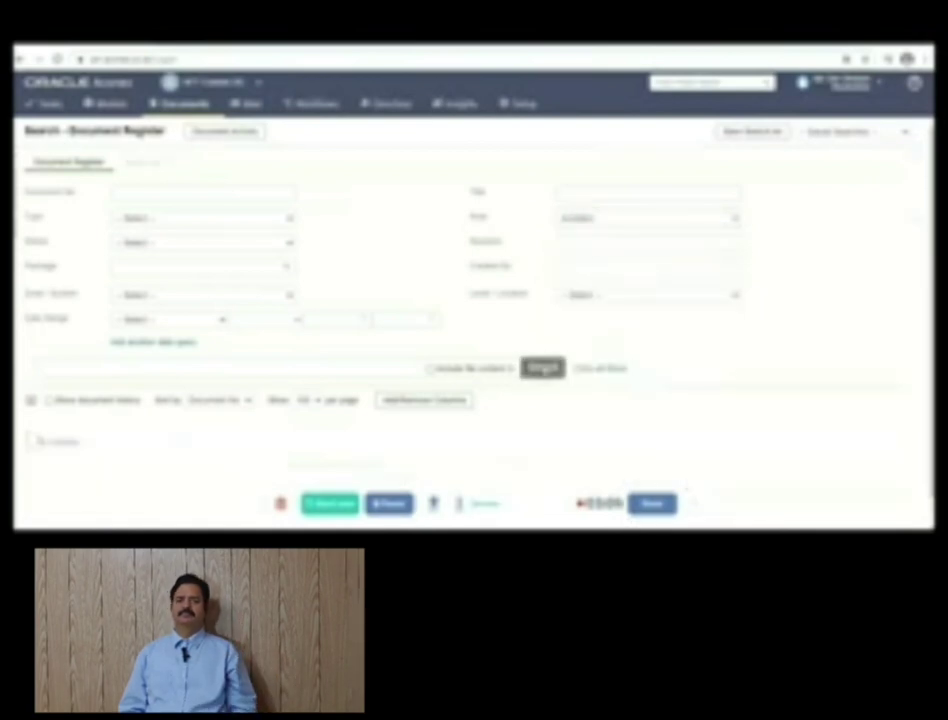
scroll(543, 368, down, 3)
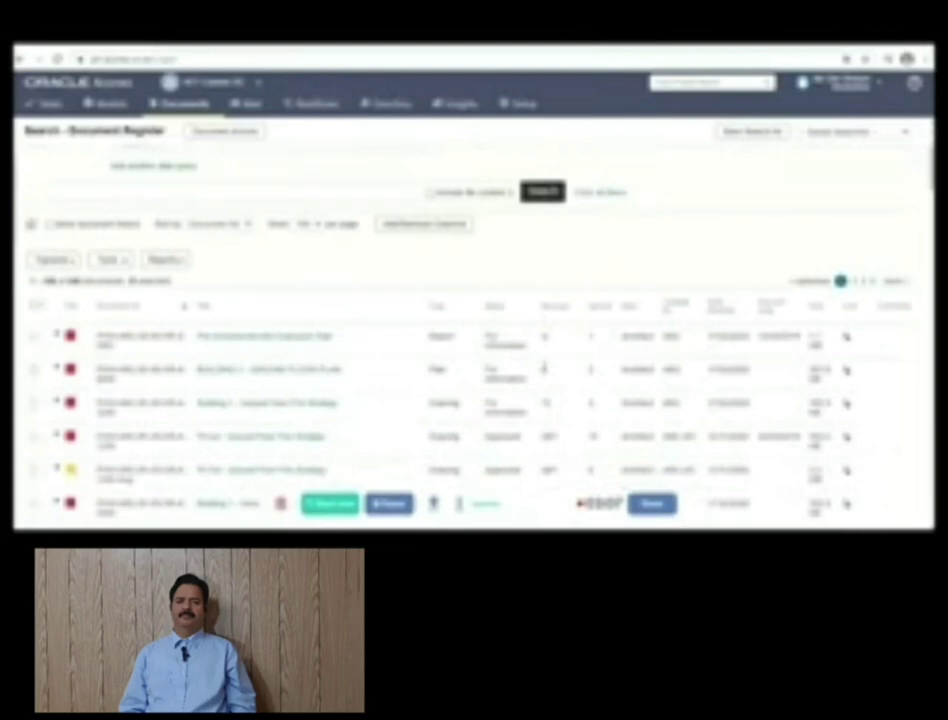
scroll(543, 368, down, 6)
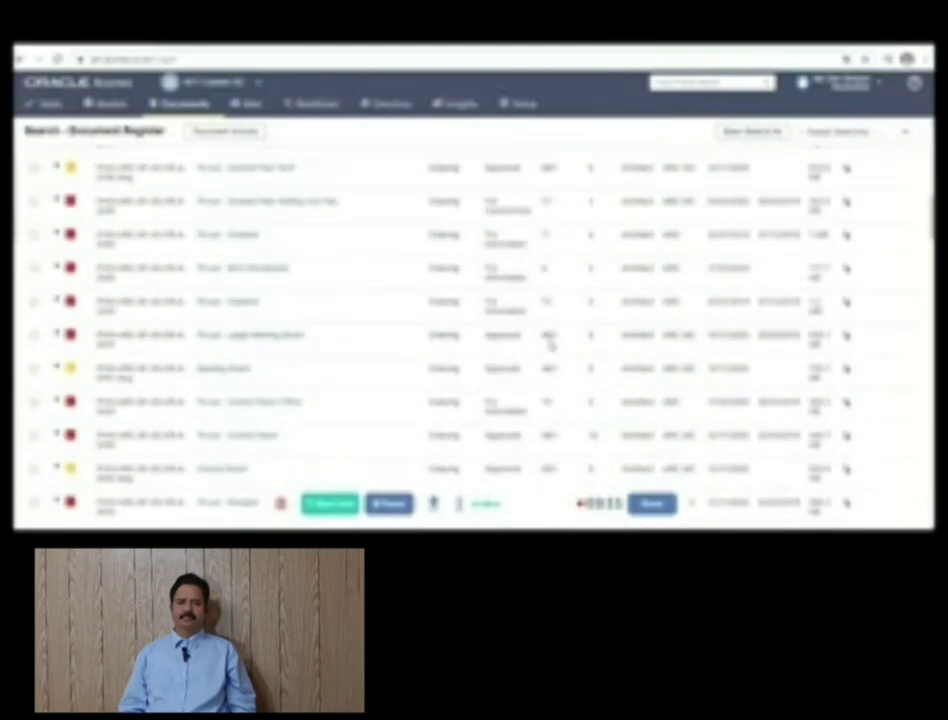
scroll(550, 340, up, 8)
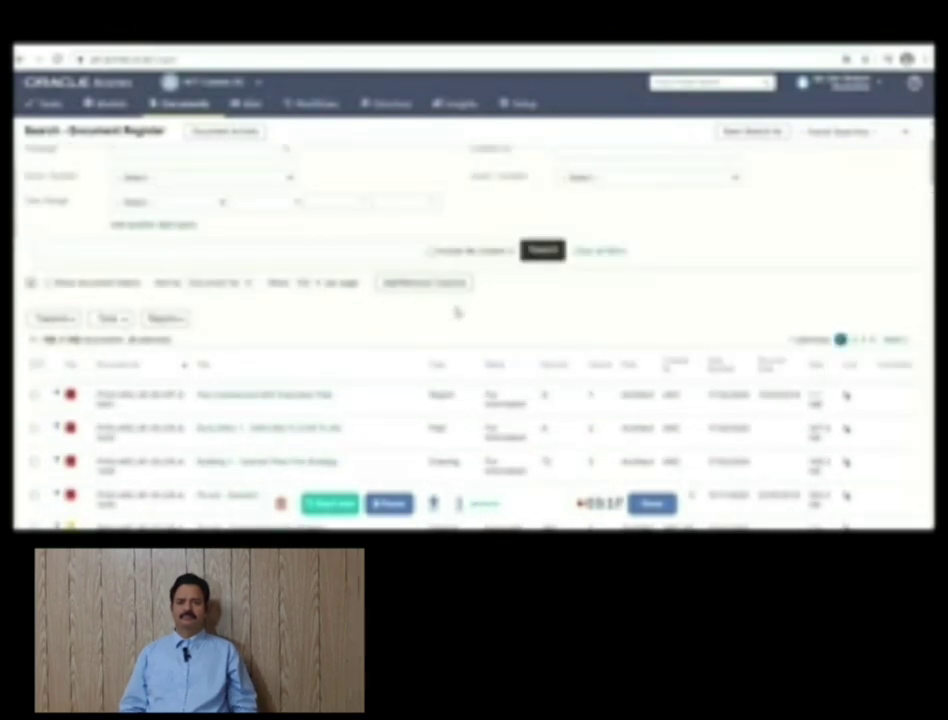
scroll(456, 313, up, 2)
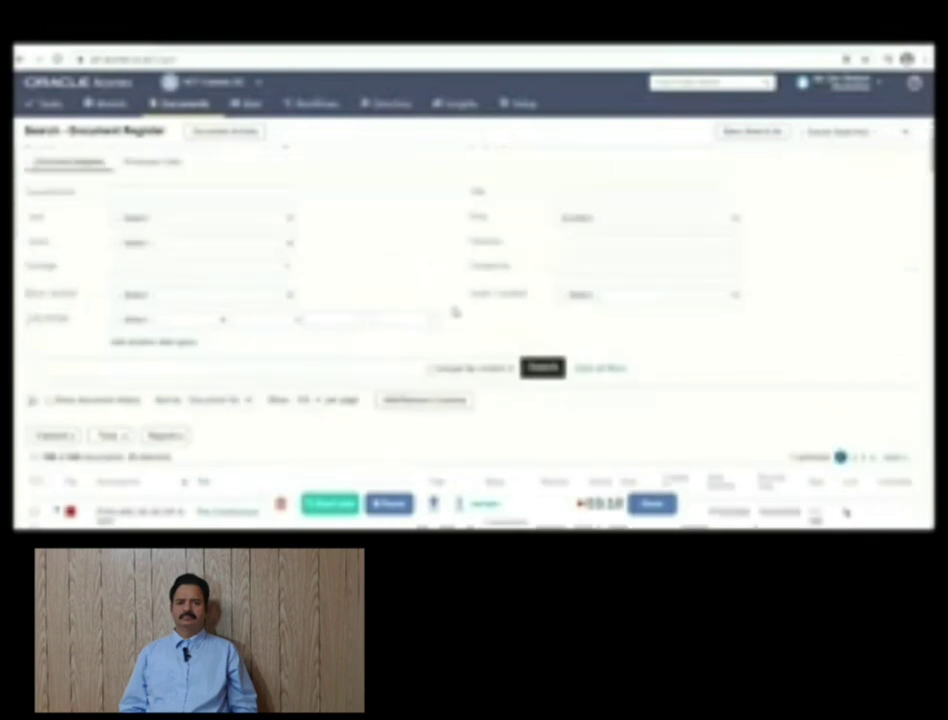
- Clear all filters, search the register for documents of type Health & Safety, and review the results
click(600, 370)
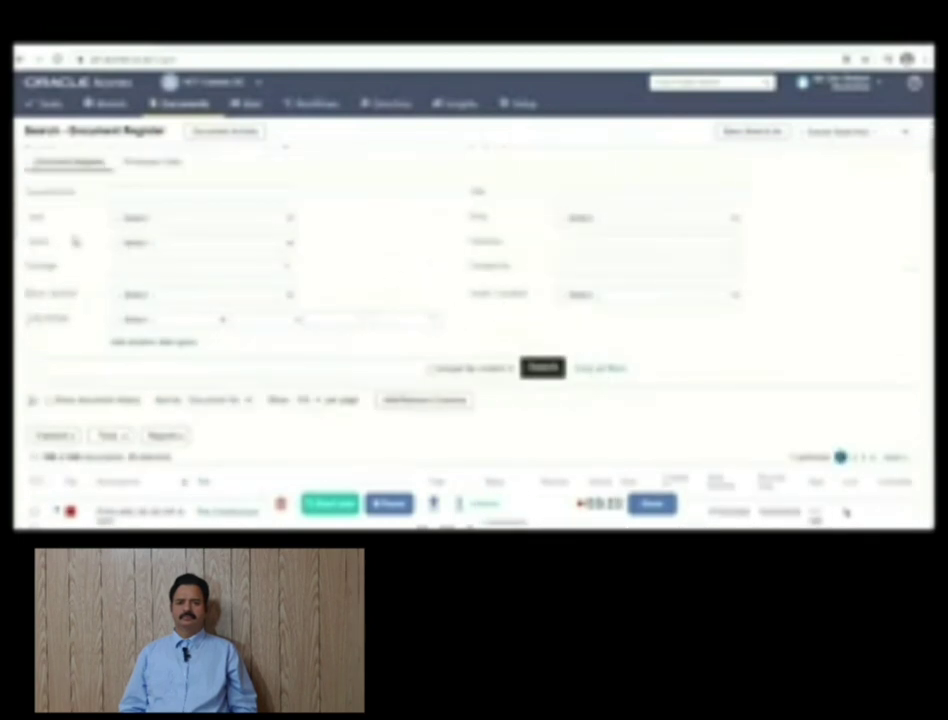
click(291, 219)
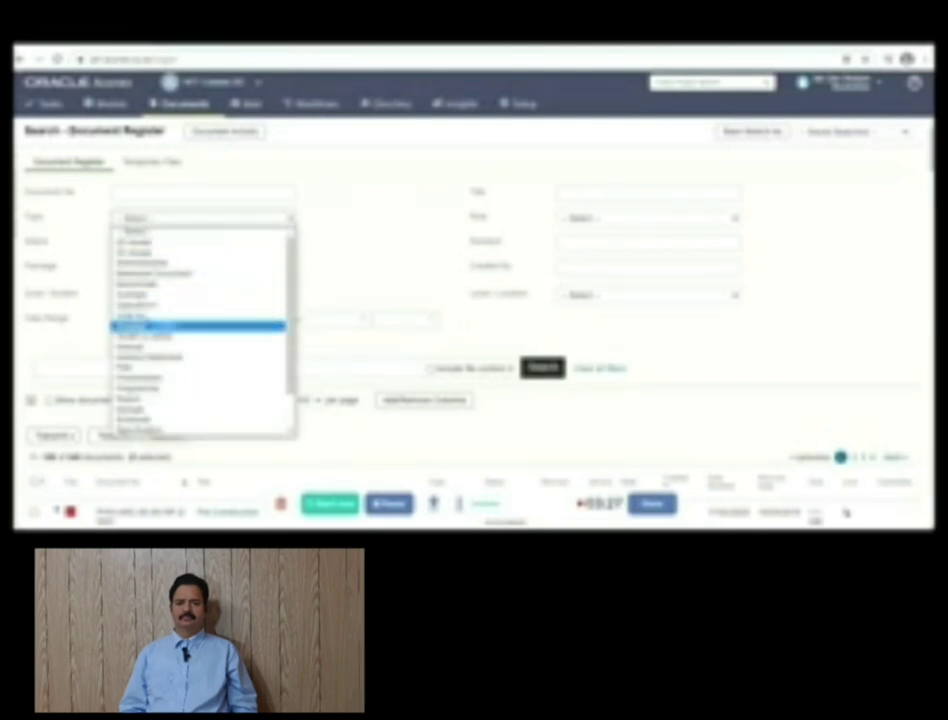
click(200, 337)
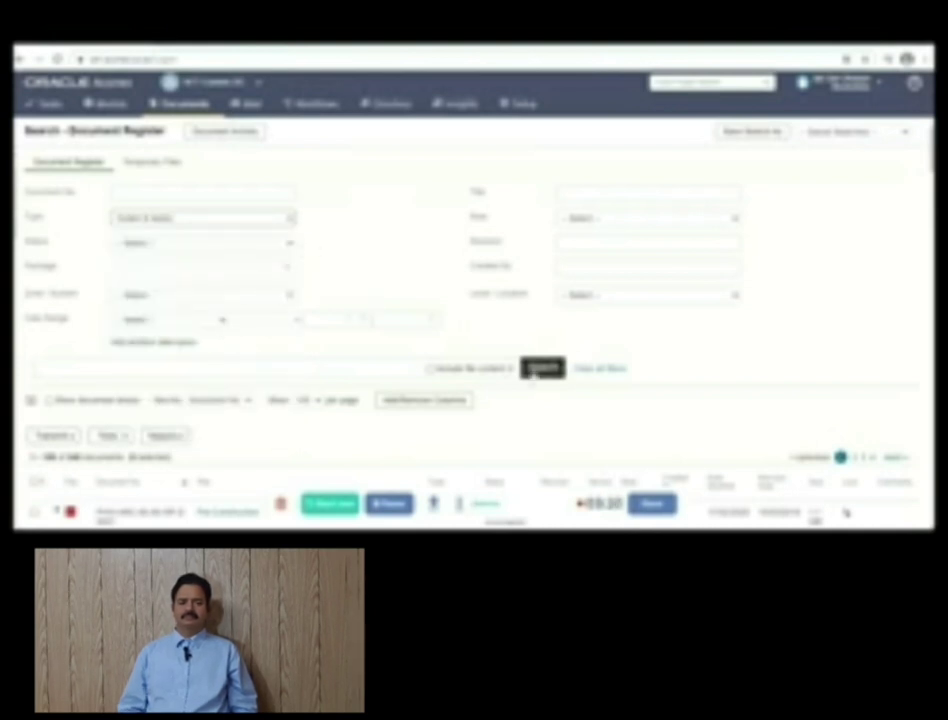
click(542, 368)
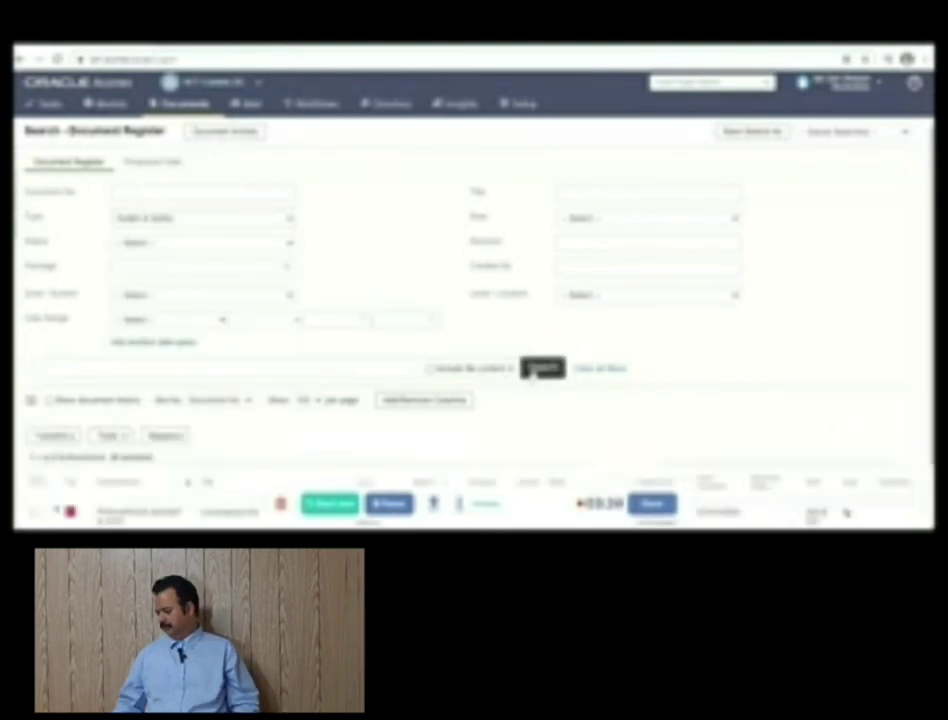
scroll(520, 375, down, 1)
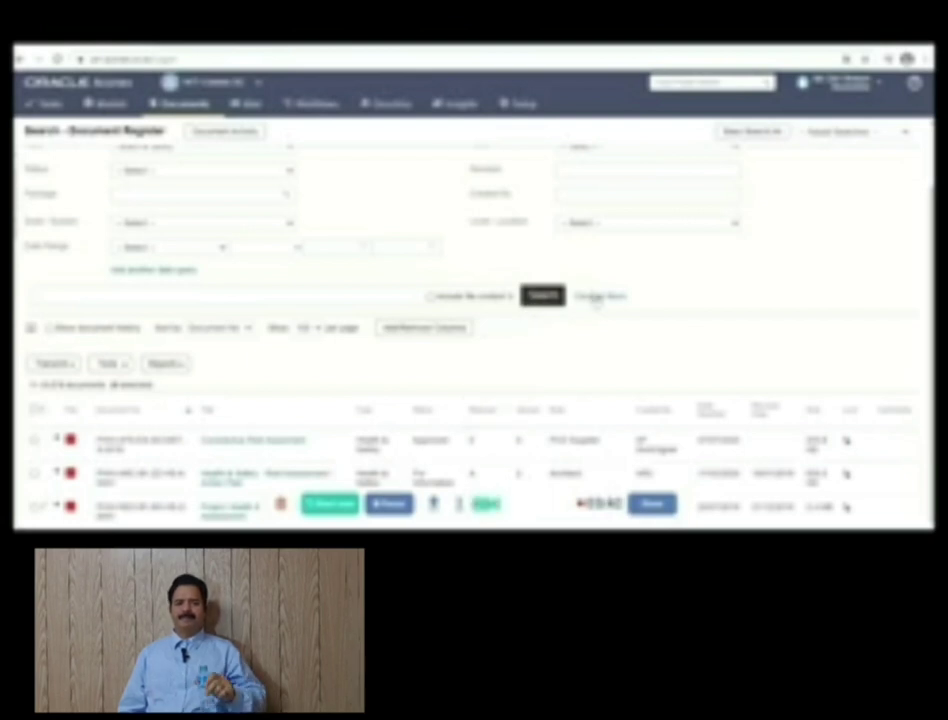
scroll(506, 258, up, 1)
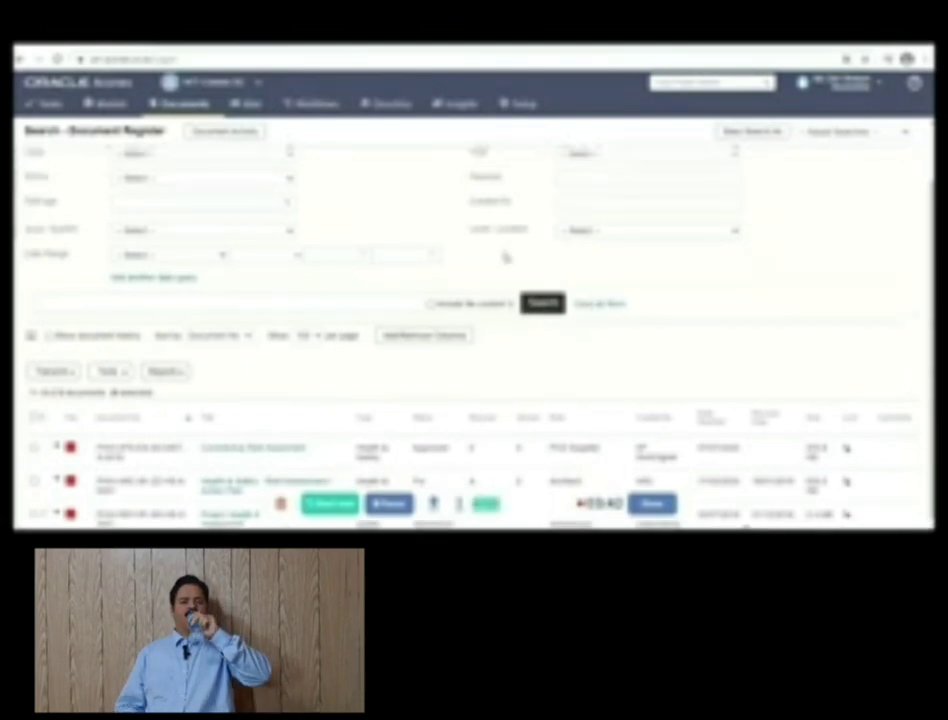
scroll(503, 258, up, 2)
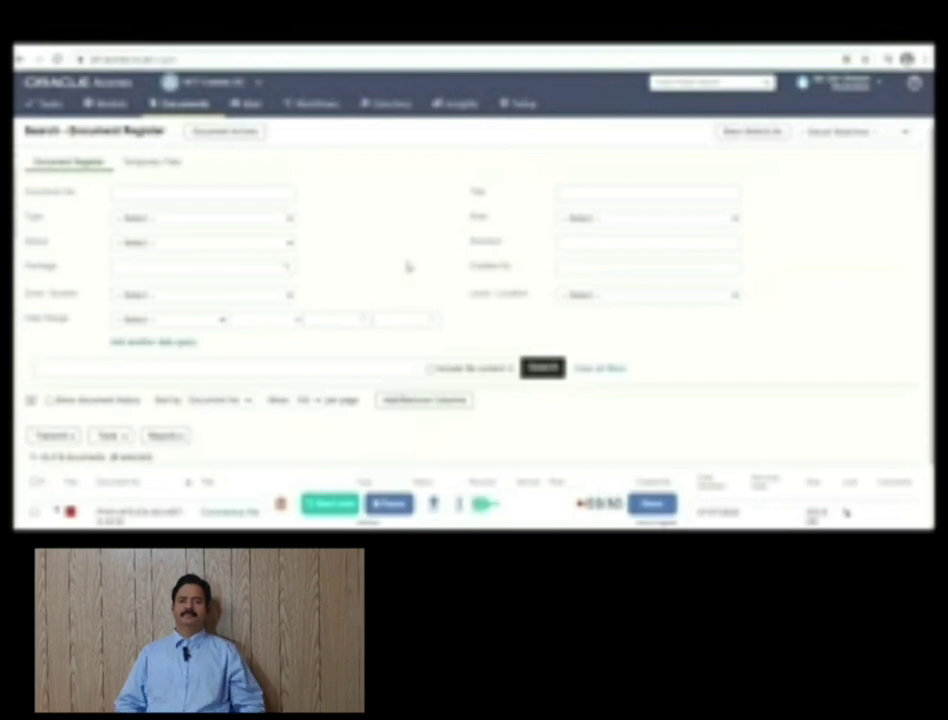
- Open the form for uploading a new document and review its fields from document number down to comments
click(214, 106)
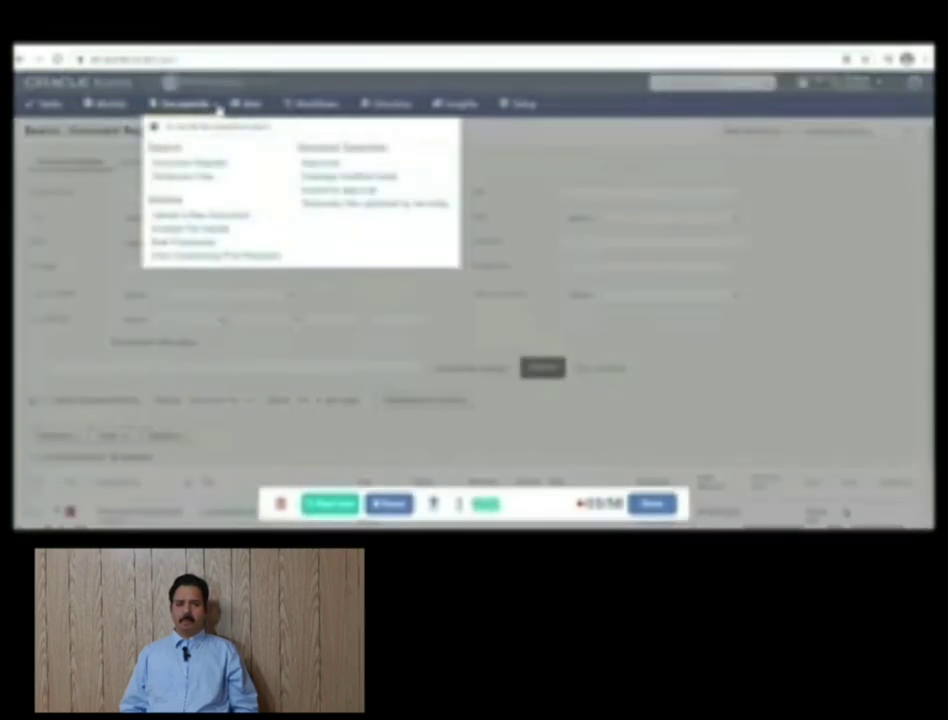
click(178, 215)
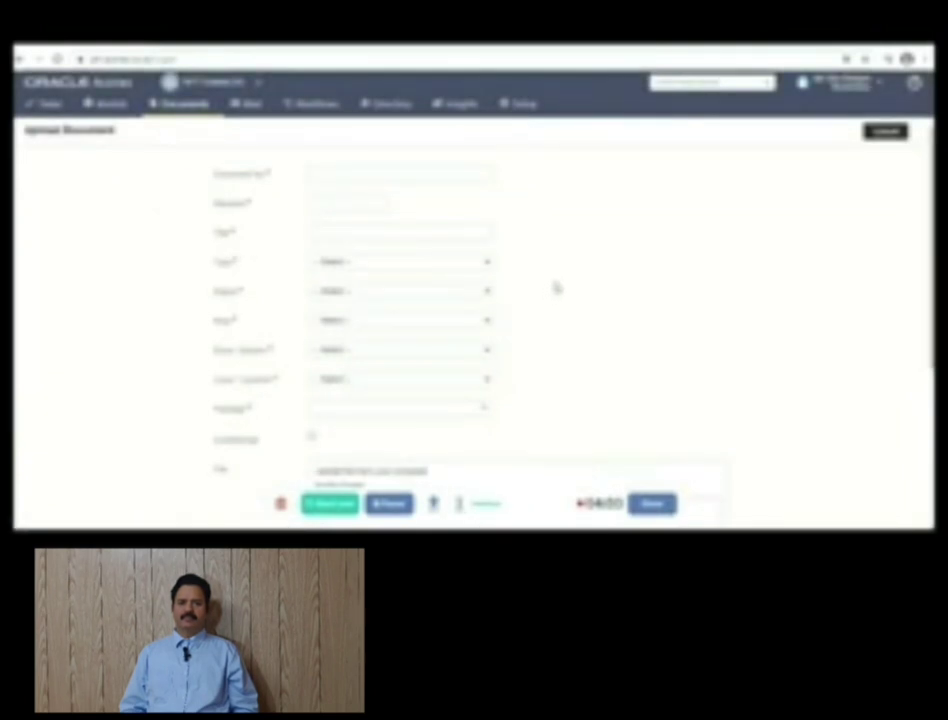
scroll(556, 288, down, 3)
scroll(551, 285, up, 3)
scroll(281, 247, down, 3)
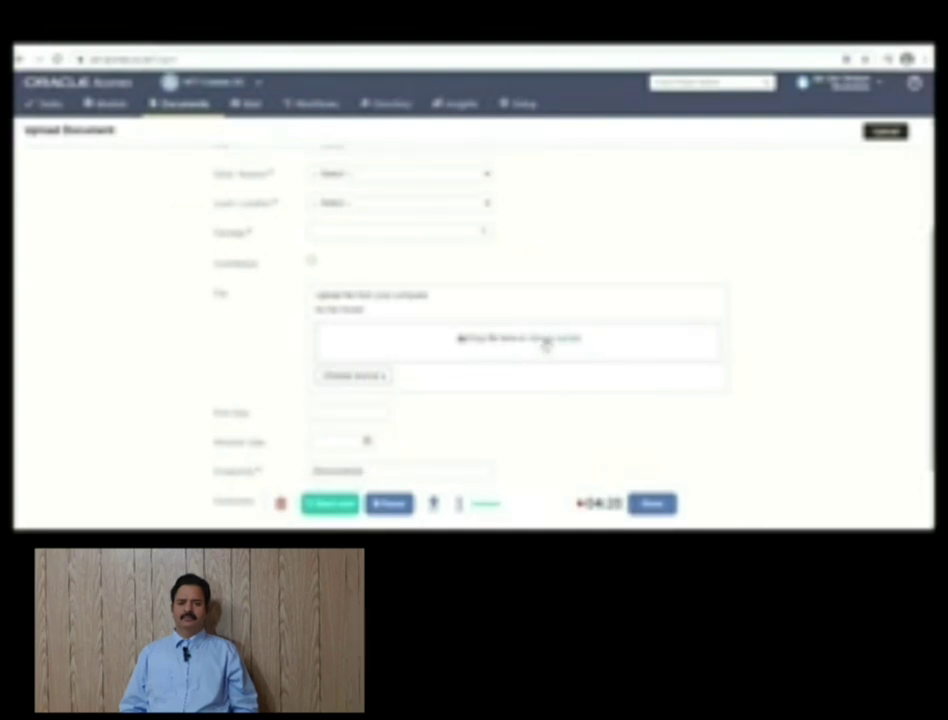
scroll(545, 344, down, 2)
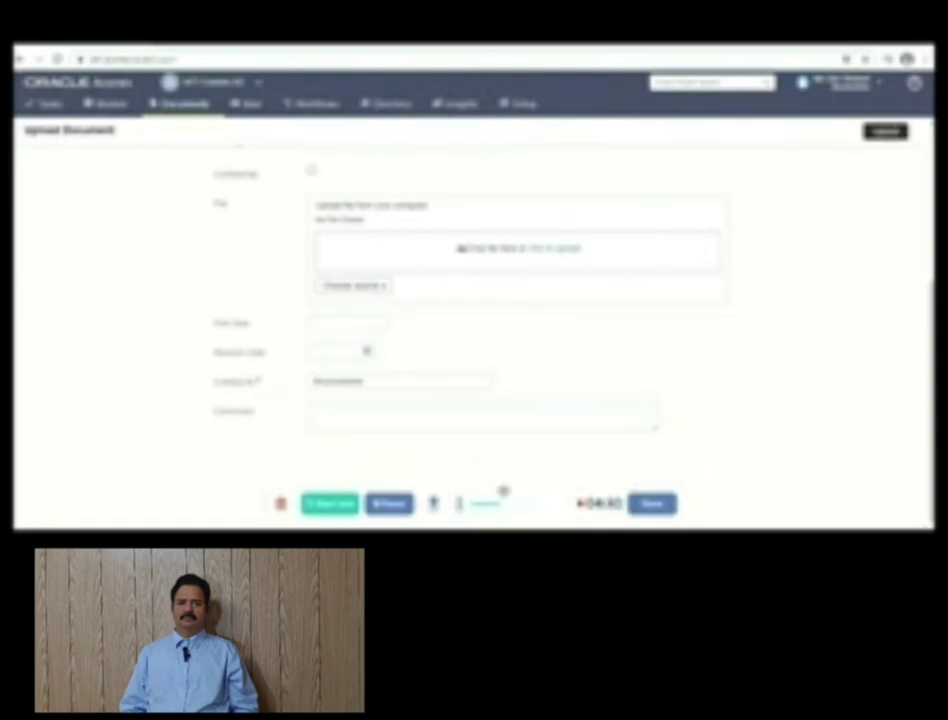
scroll(392, 505, up, 4)
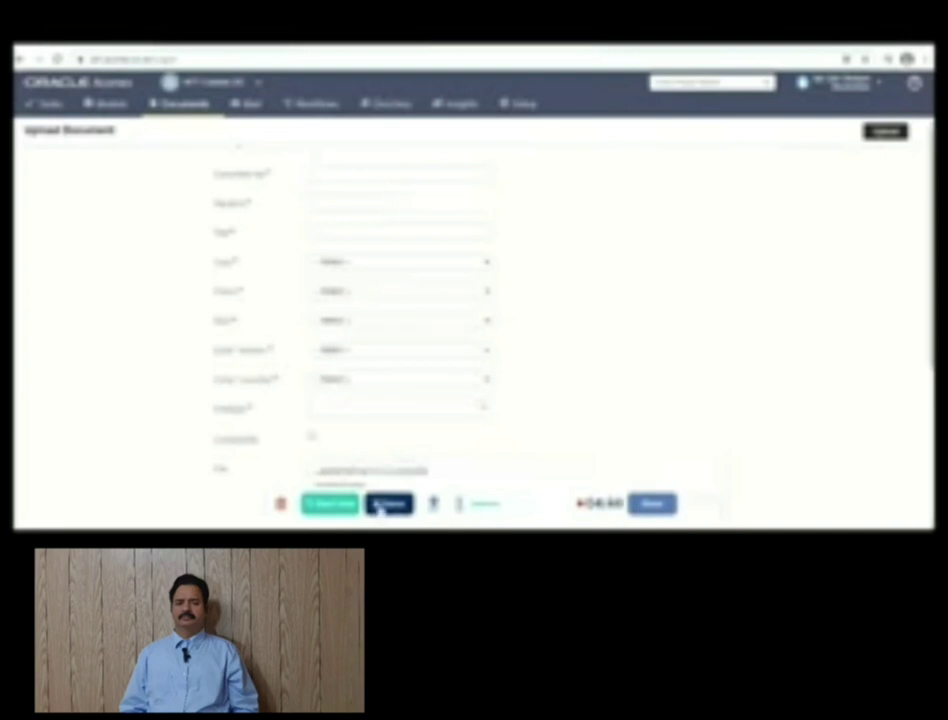
click(380, 506)
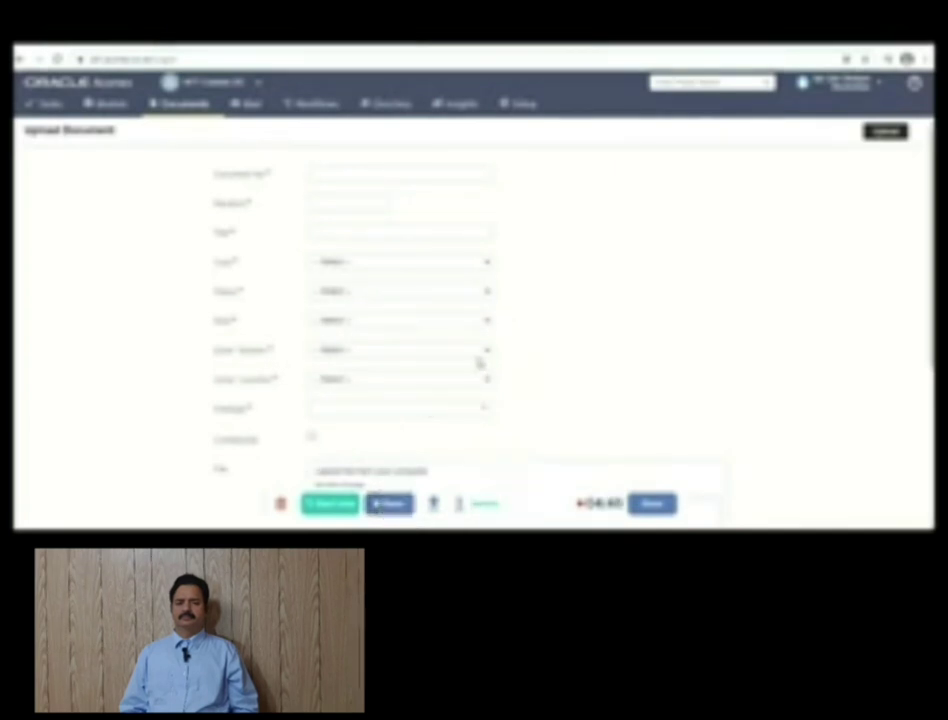